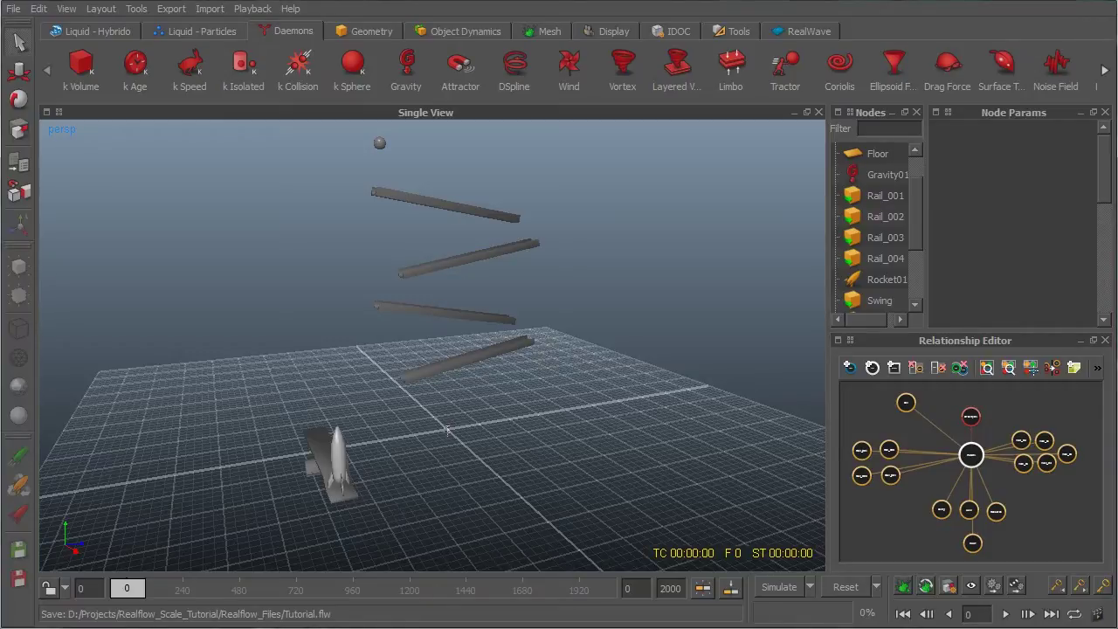
Step: Check the ball, the rails Rail_001–Rail_004, the Swing and the Axis object
left_click(379, 145)
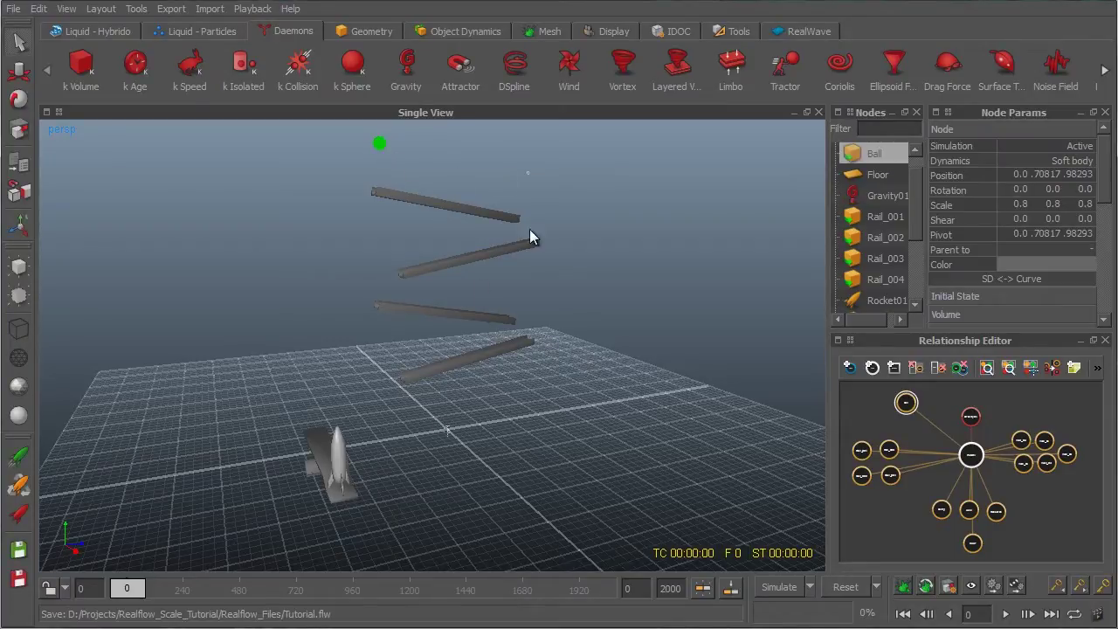
left_click_drag(529, 276, 467, 390)
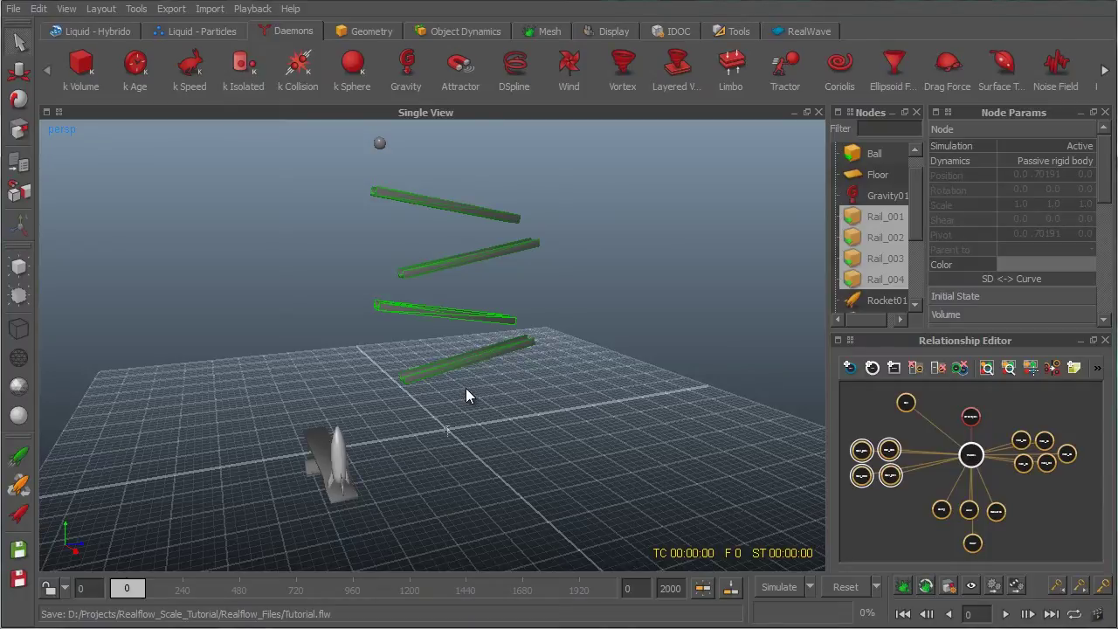
left_click(310, 440)
left_click_drag(311, 447, 363, 440, "alt")
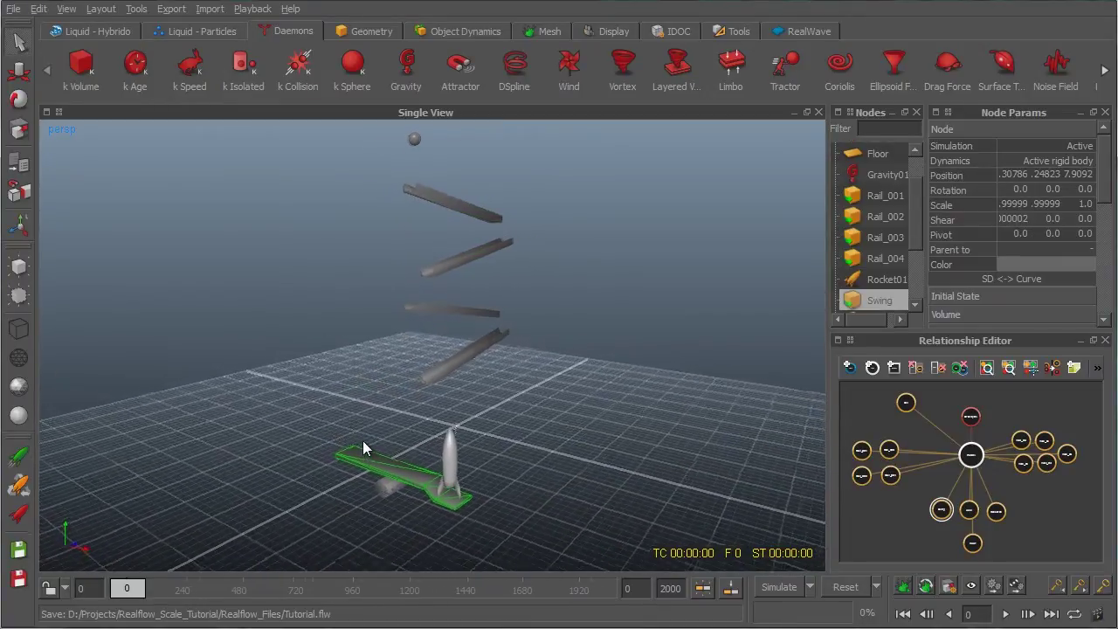
left_click(392, 490)
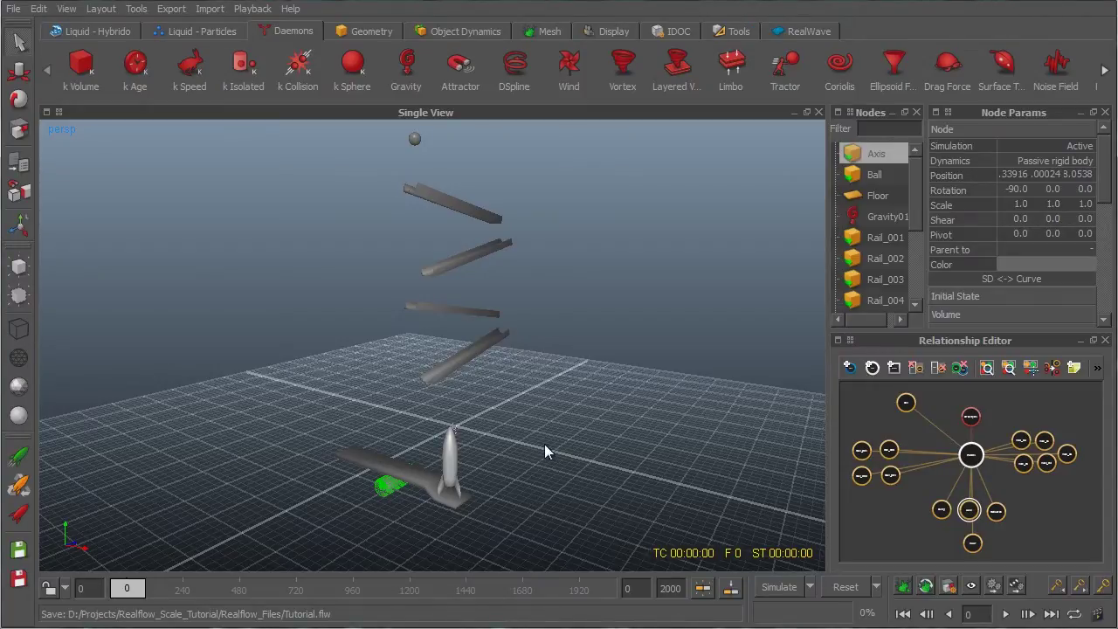
Step: Inspect Rocket01 and the ball, then select the five walls Wall_01–Wall_05
left_click_drag(586, 457, 427, 376, "alt")
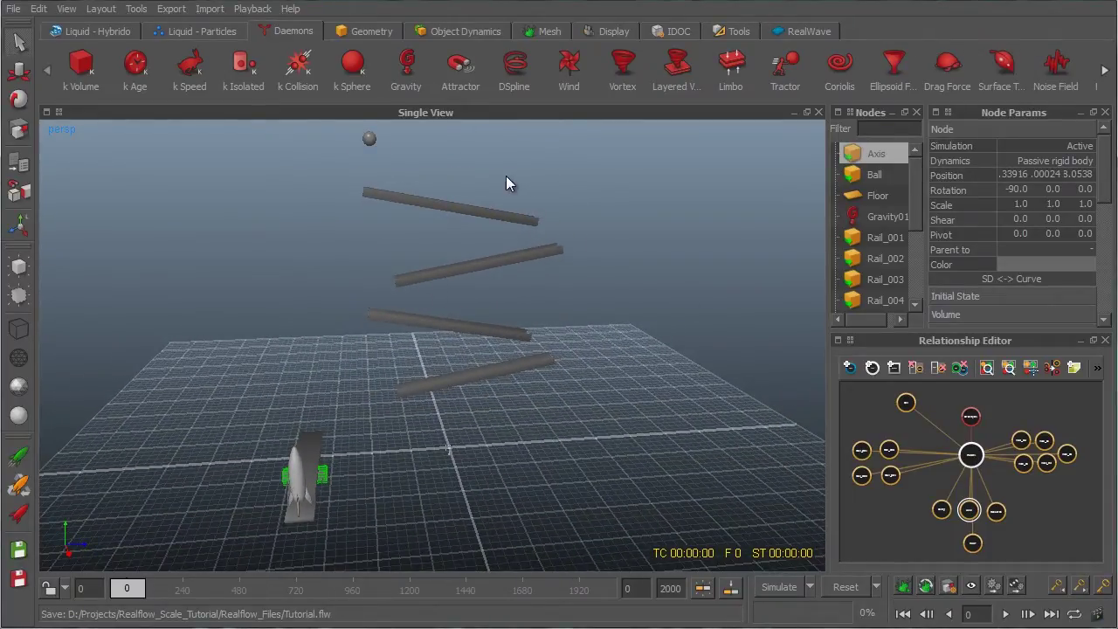
left_click(300, 482)
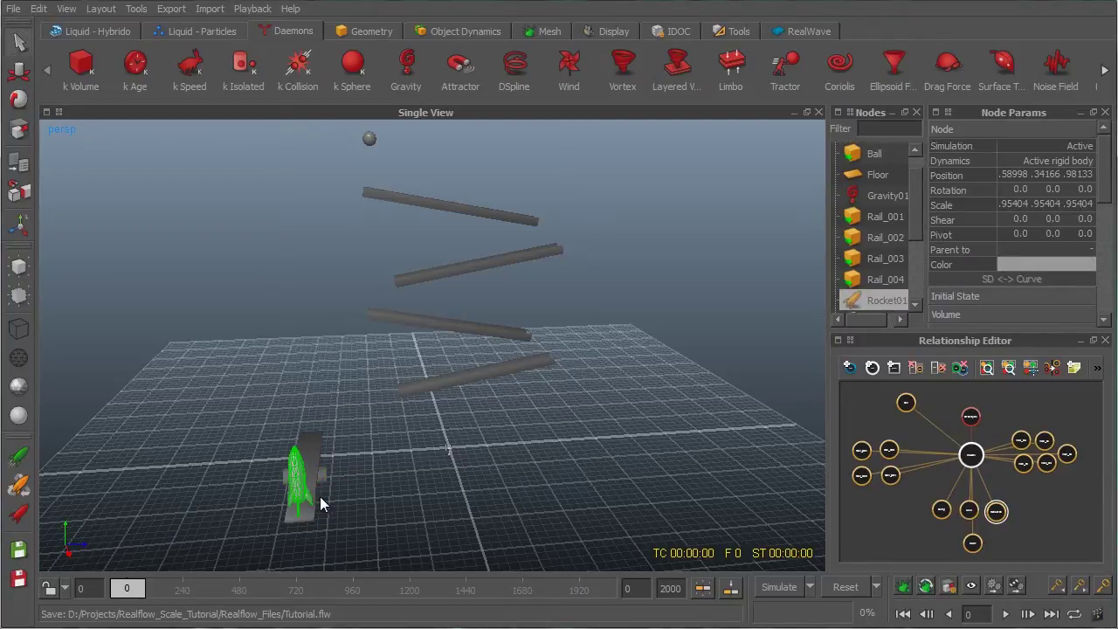
left_click(368, 141)
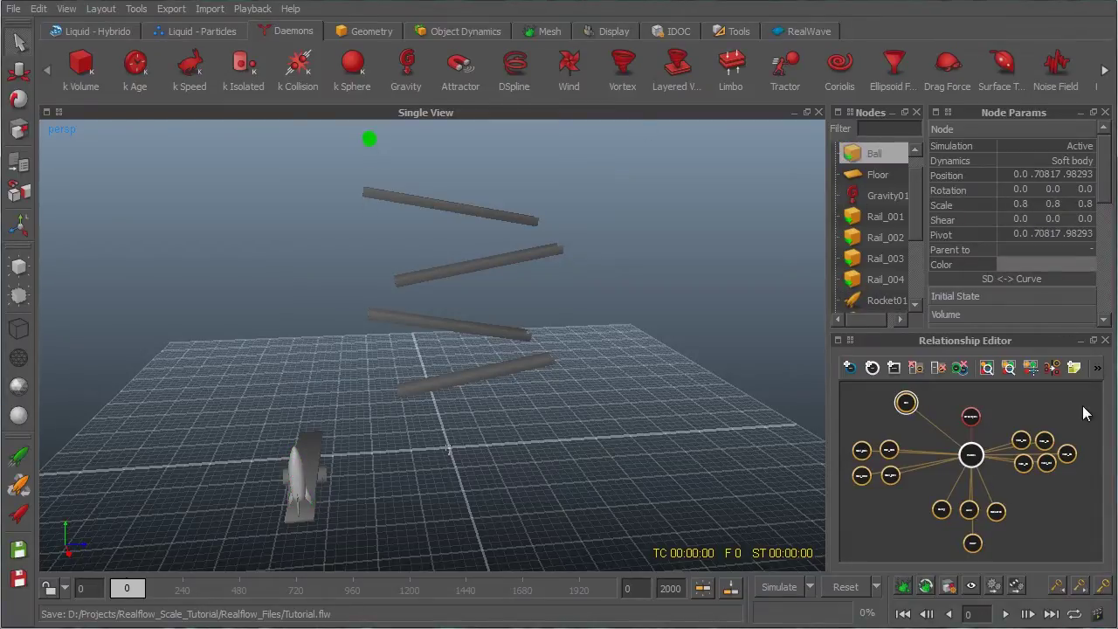
left_click_drag(1086, 410, 1021, 478)
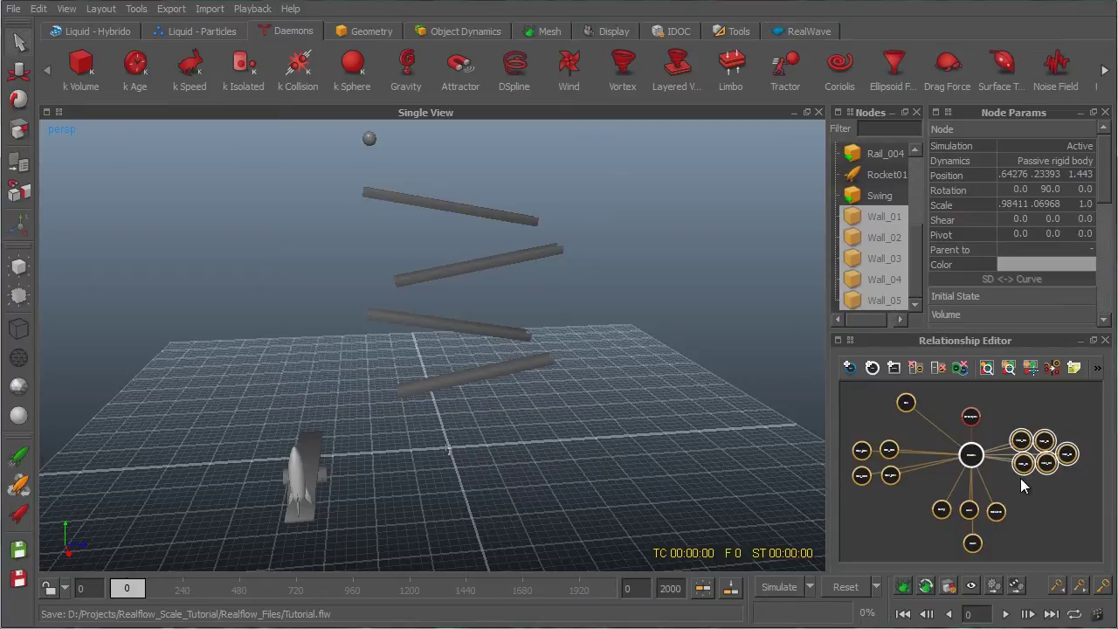
Step: Unhide the selected walls and view them in wireframe from the side
left_click(21, 267)
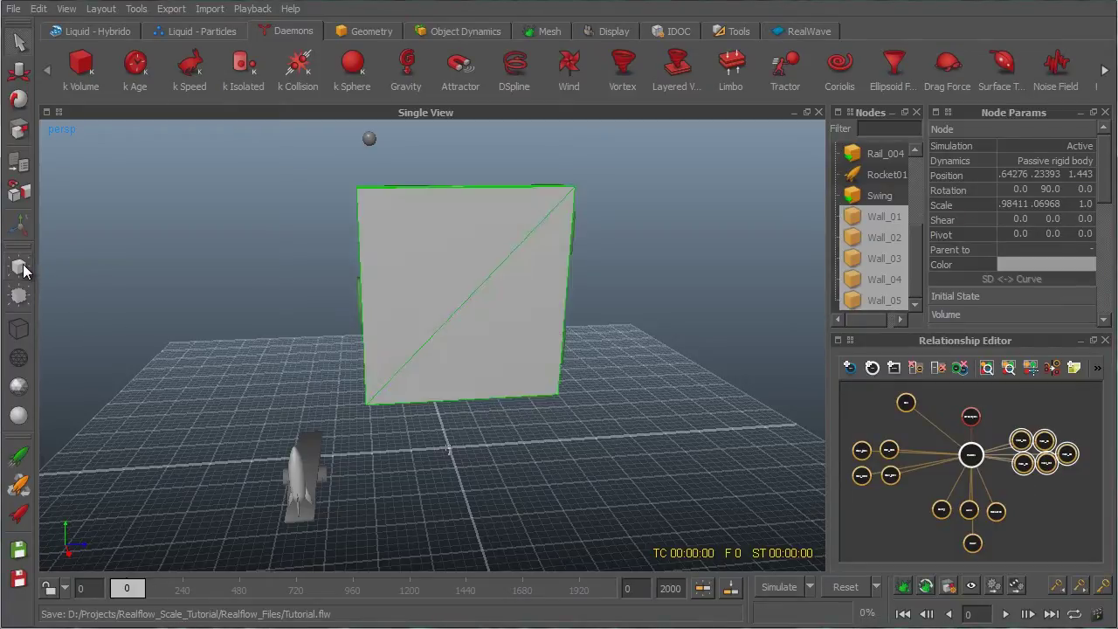
left_click_drag(436, 288, 489, 272, "alt")
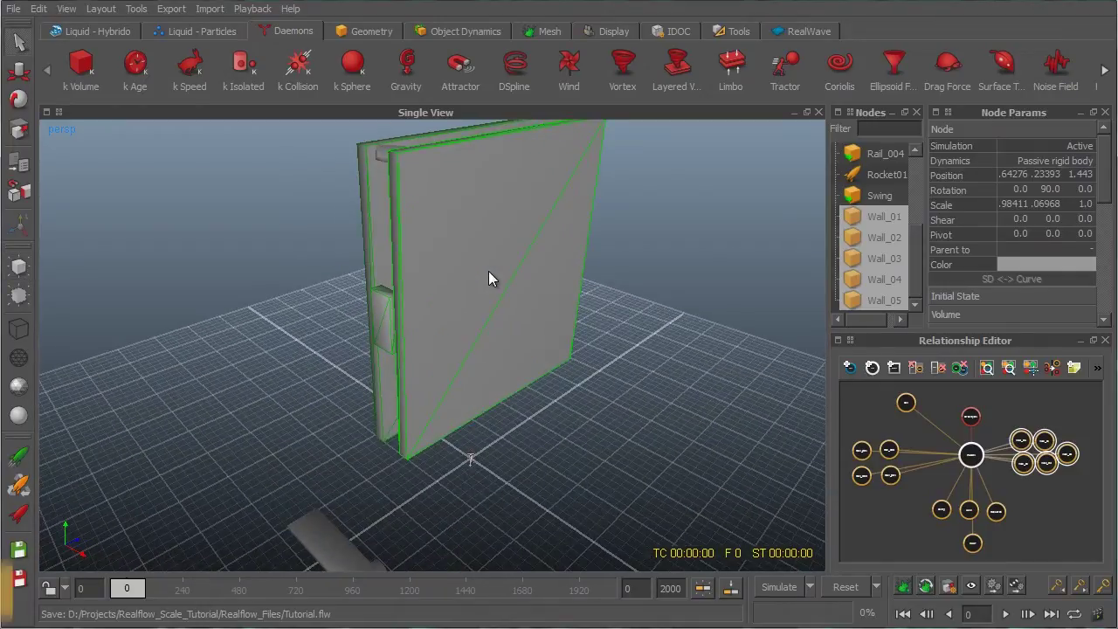
key("8")
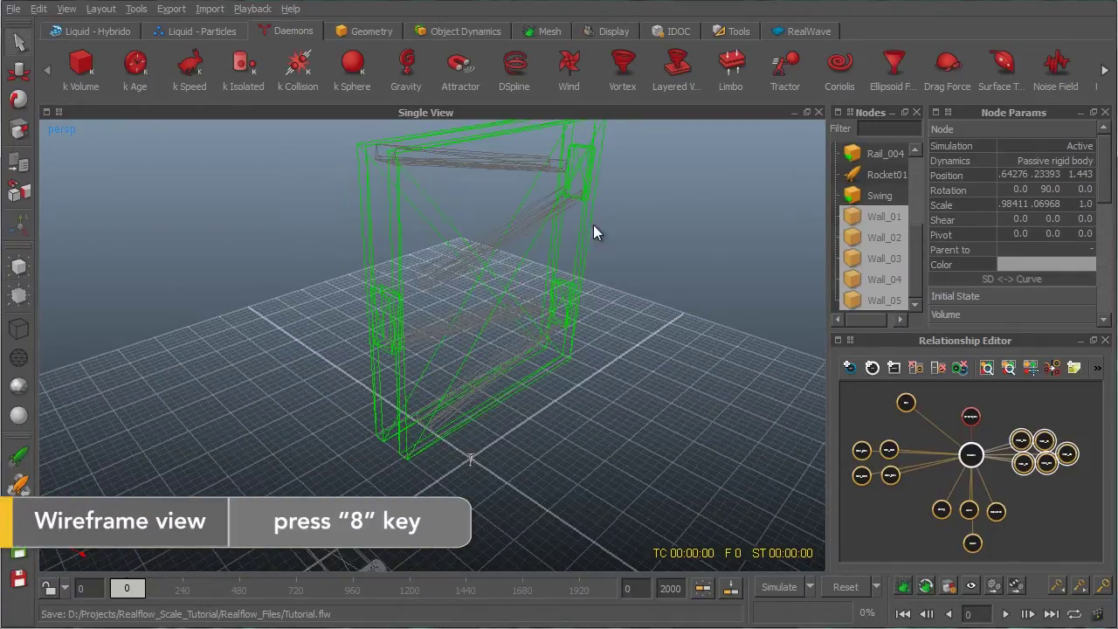
left_click_drag(597, 230, 760, 199, "alt")
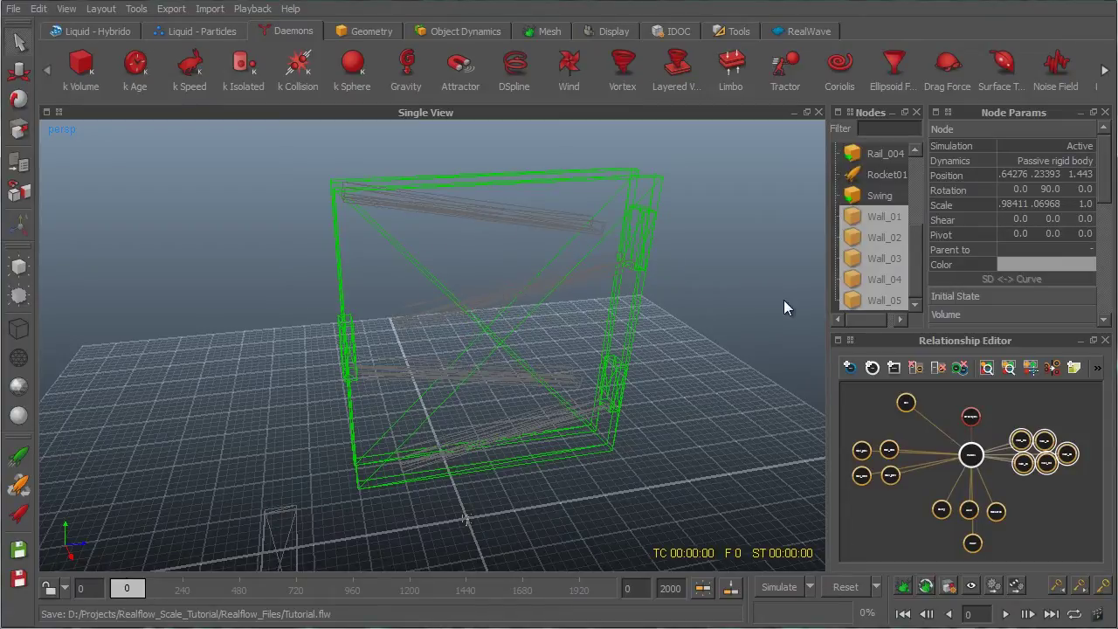
Step: Hide the walls again and return to shaded display facing the rails and ball
left_click(19, 295)
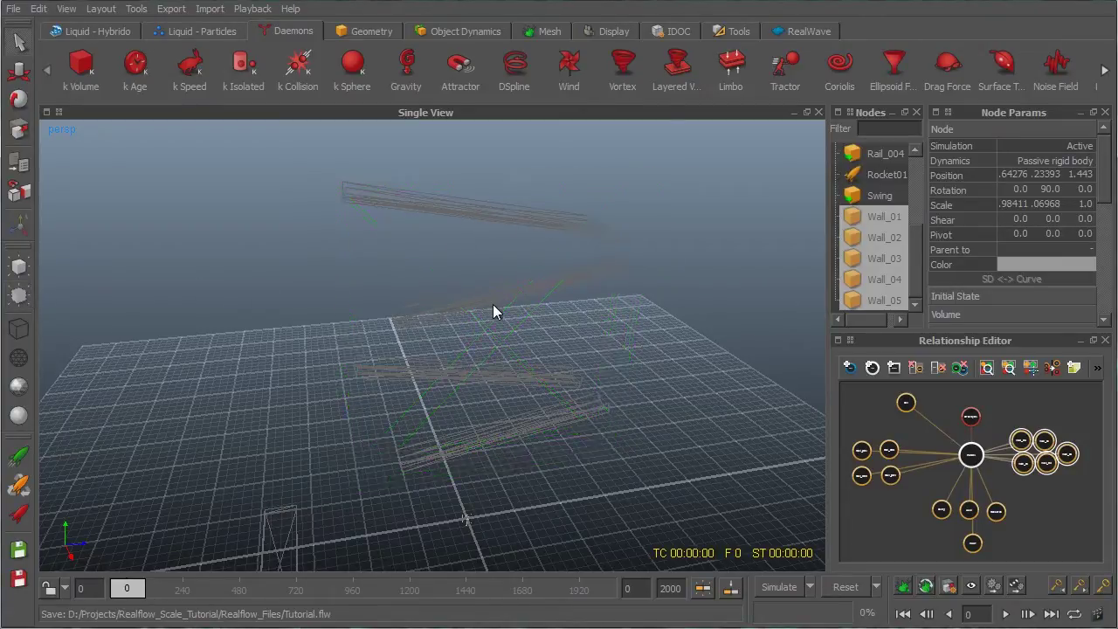
key("9")
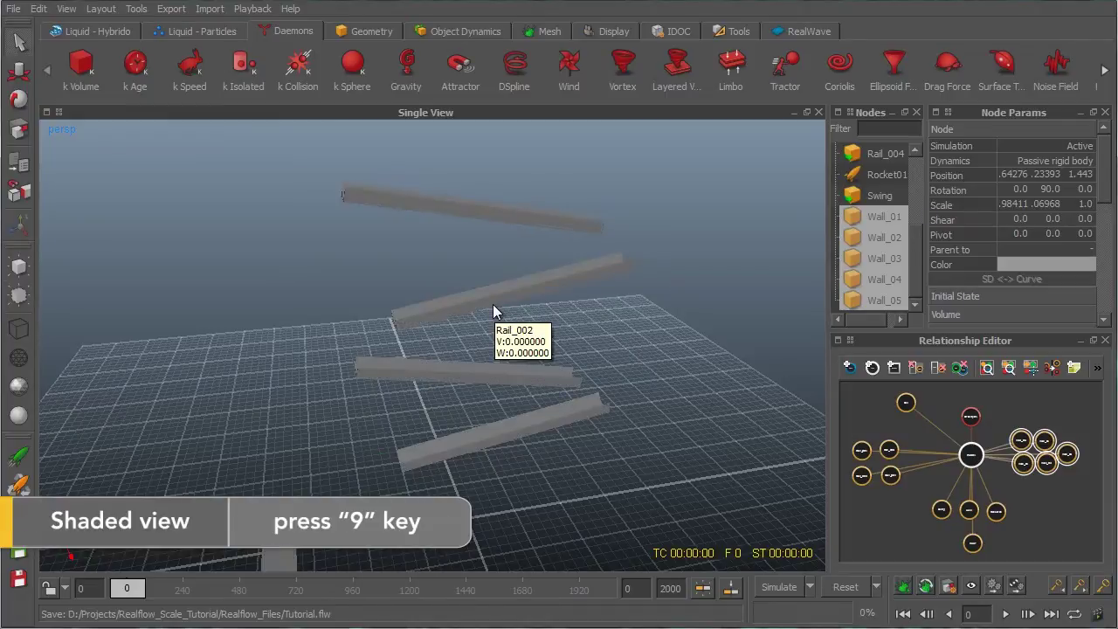
mouse_move(493, 304)
left_mouse_down("alt")
mouse_move(672, 410)
mouse_move(638, 391)
mouse_move(587, 311)
mouse_move(585, 333)
mouse_move(595, 327)
mouse_move(581, 293)
left_mouse_up("alt")
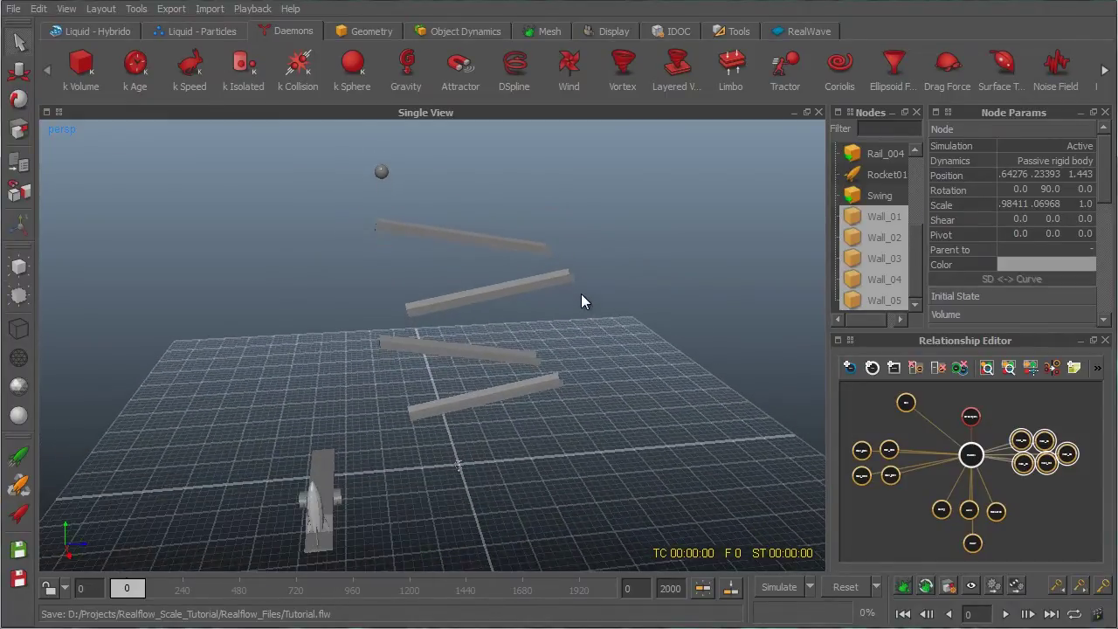
Step: Start the rigid-body simulation and let it run past frame 500
left_click(797, 589)
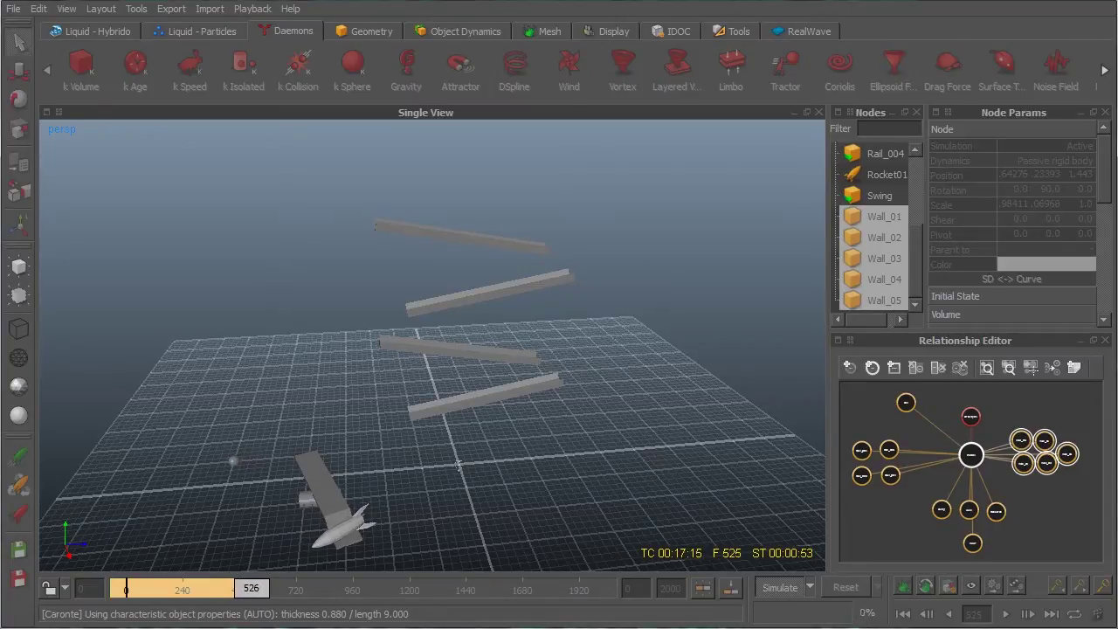
Step: Stop the simulation at frame 541
left_click(775, 591)
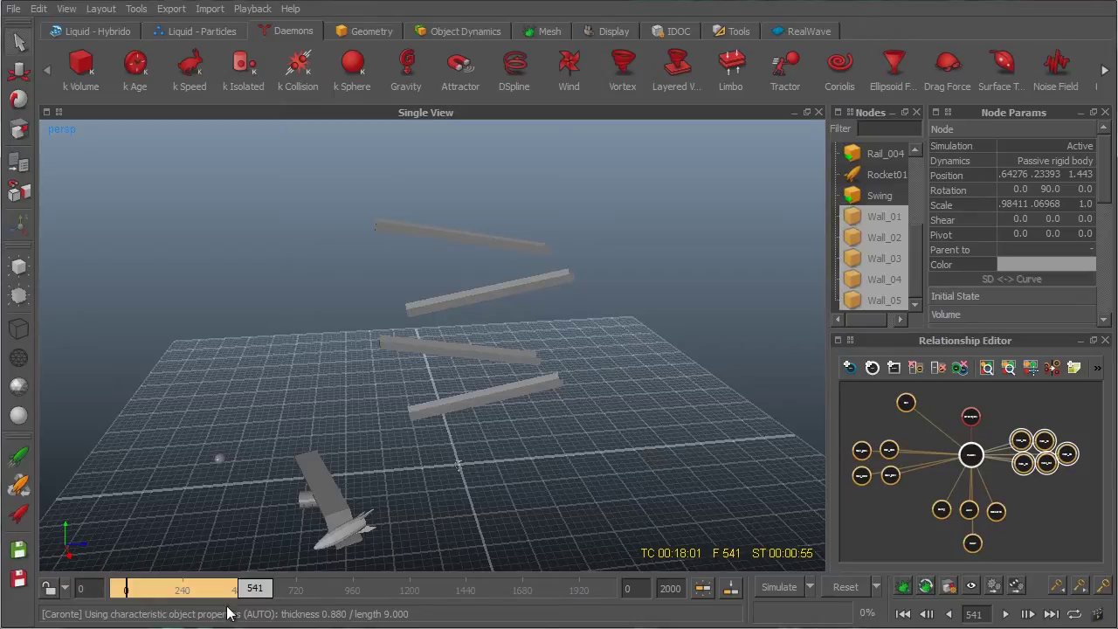
Step: Reset the simulation to frame 0 and look at the rocket in front view
left_click(127, 591)
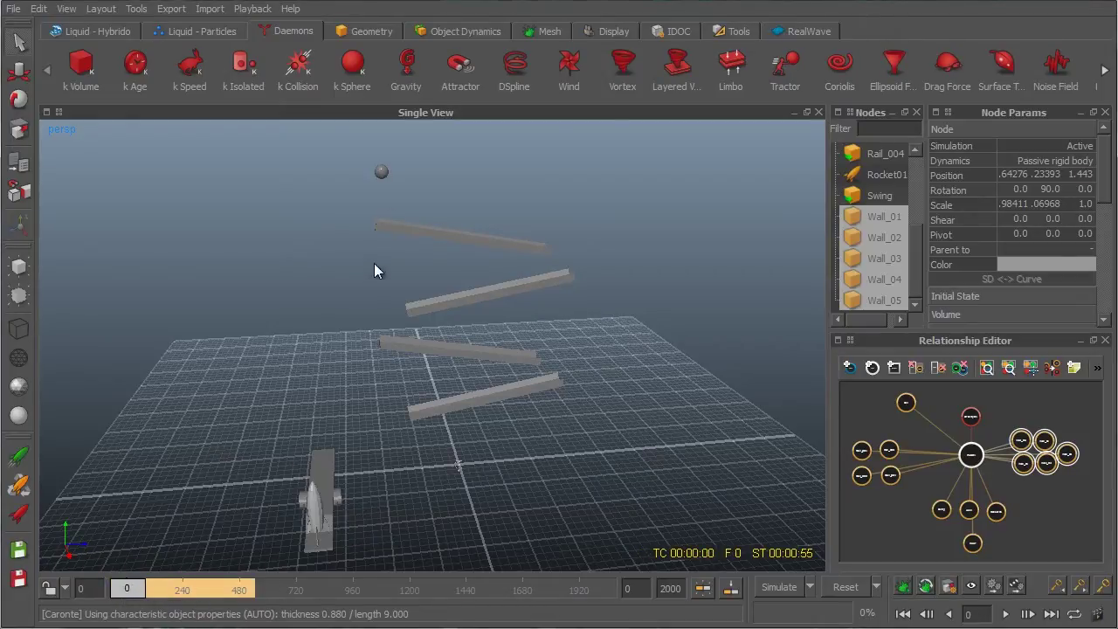
left_click_drag(409, 184, 429, 262, "alt")
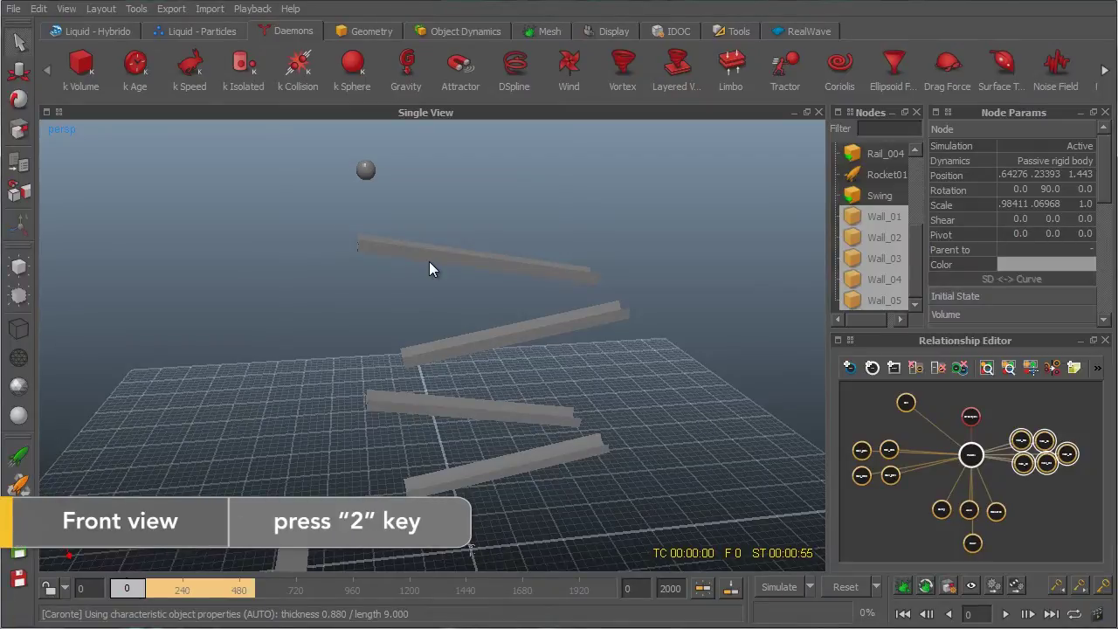
key("2")
middle_click_drag(645, 323, 547, 359, "alt")
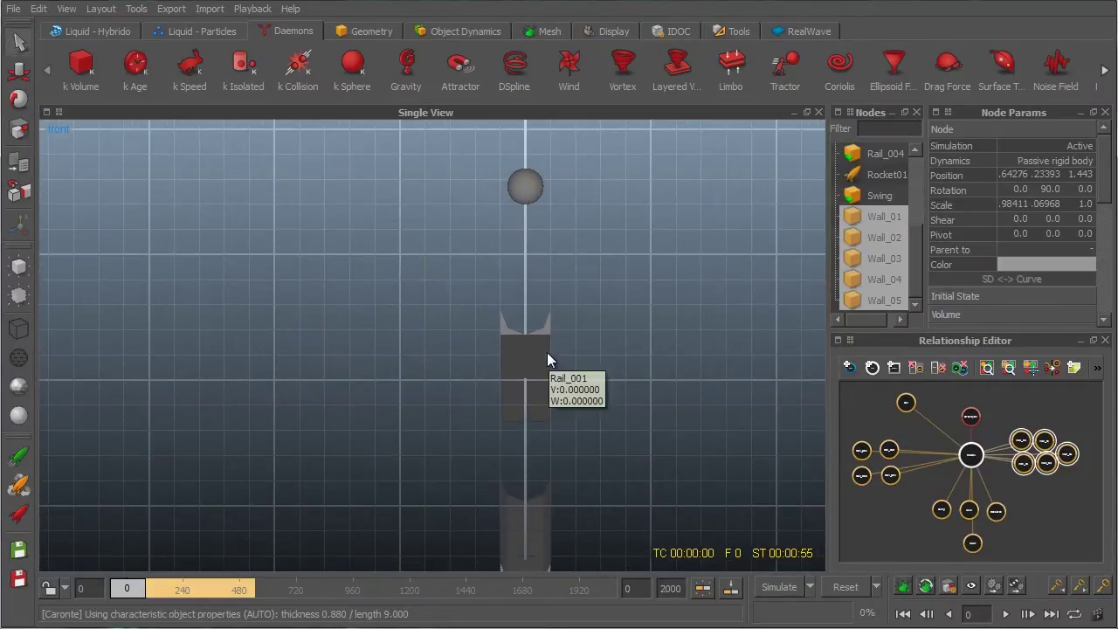
Step: Pan and zoom the side view to fit the ball, all four rails and the rocket
key("3")
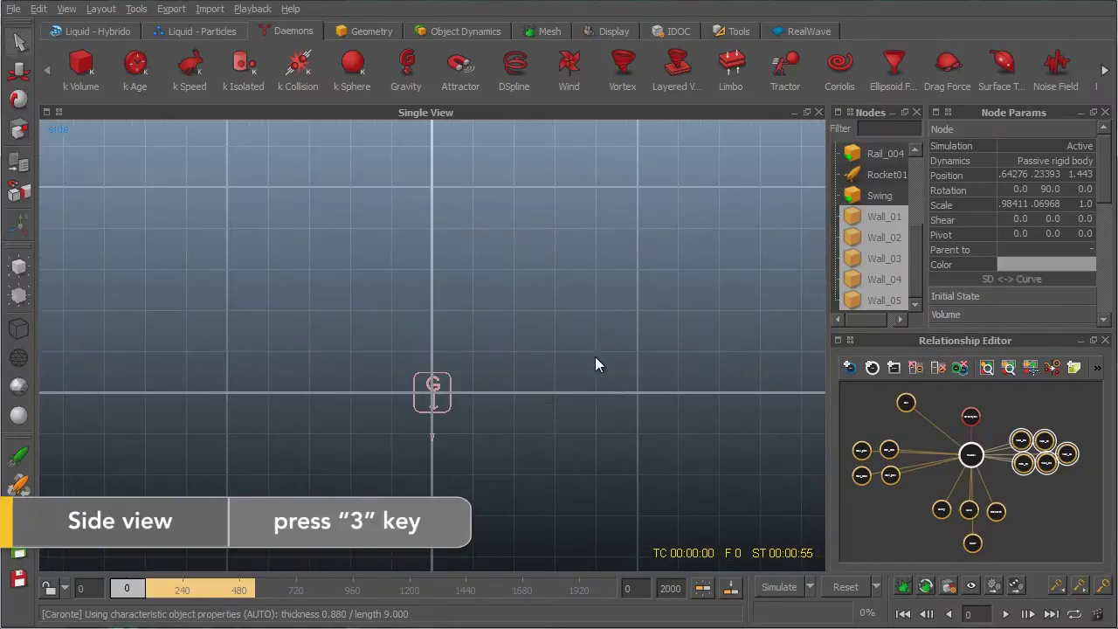
middle_click_drag(415, 224, 434, 364, "alt")
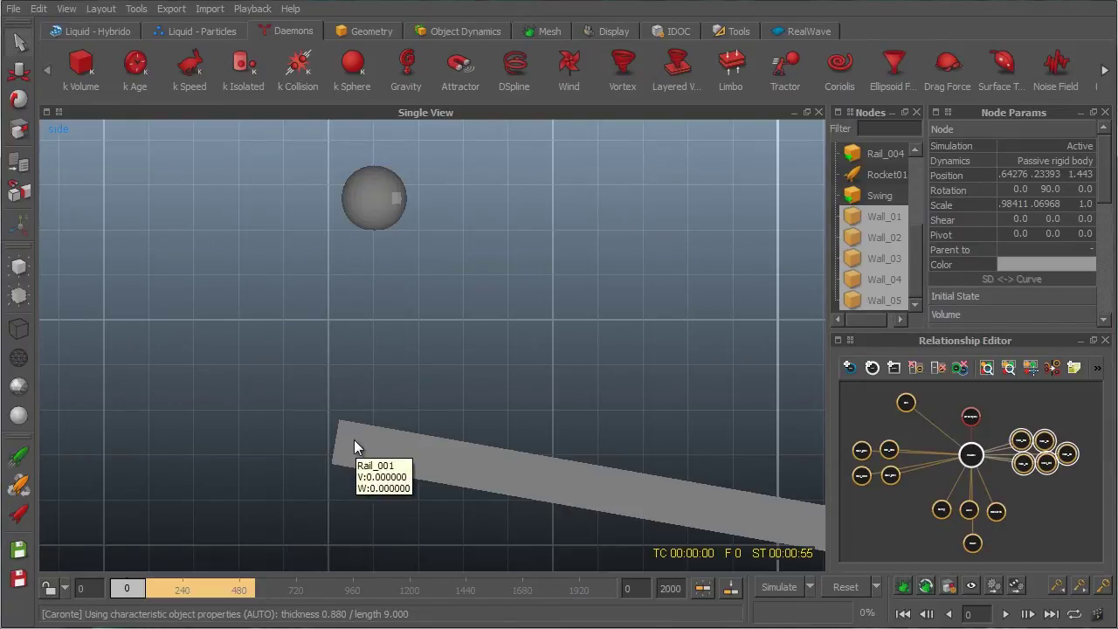
scroll(349, 441, "down", 2)
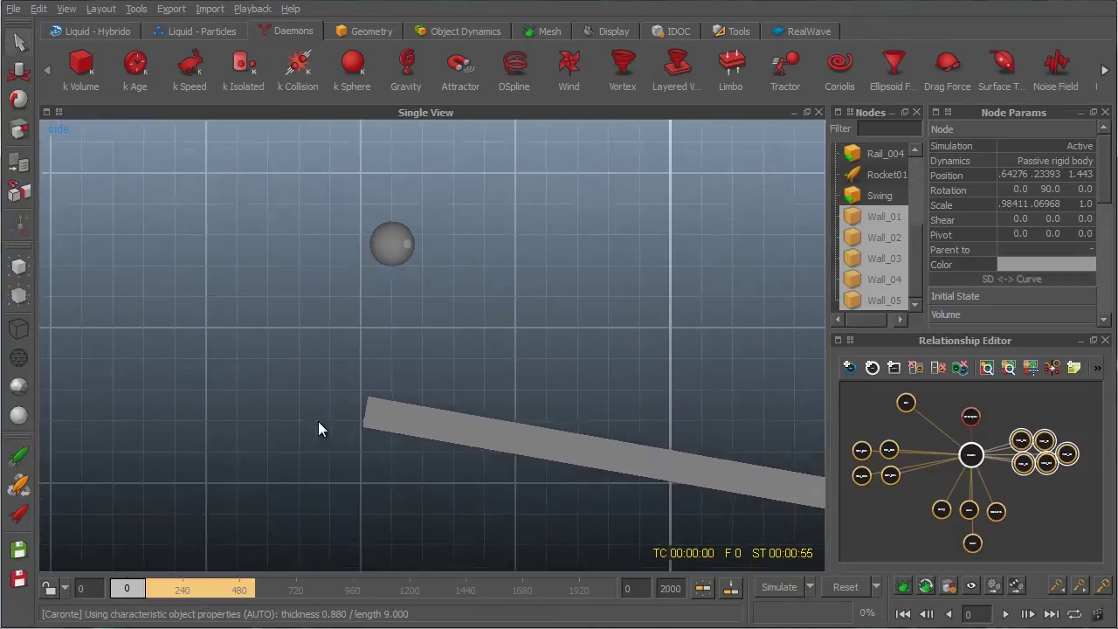
middle_click_drag(447, 432, 243, 323, "alt")
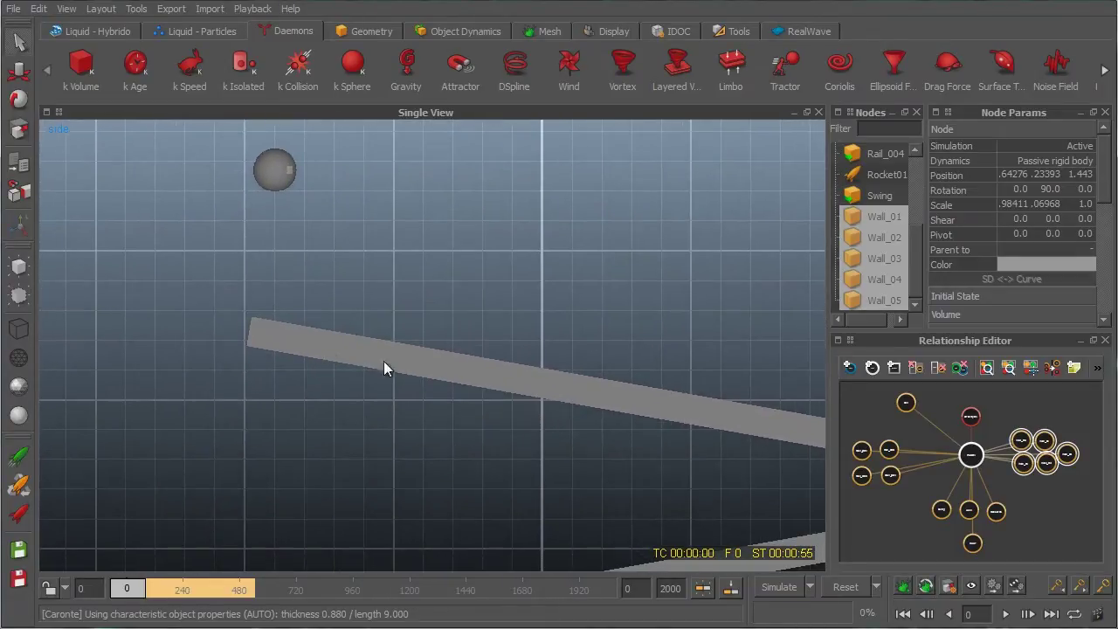
middle_click_drag(724, 425, 432, 349, "alt")
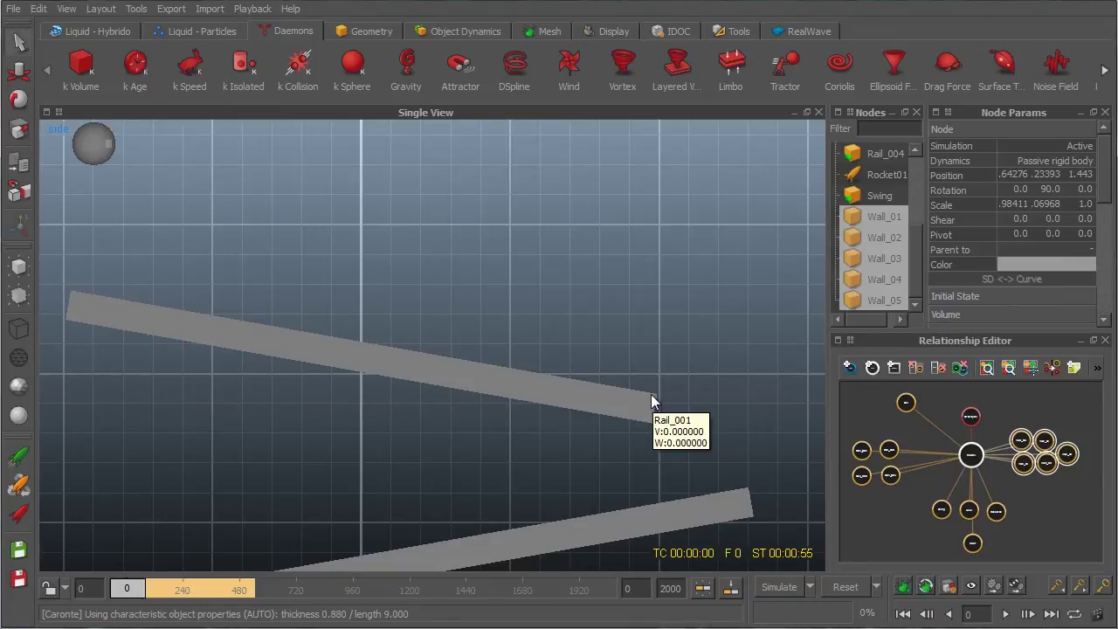
right_click_drag(652, 402, 444, 242, "alt")
middle_click_drag(444, 243, 500, 164, "alt")
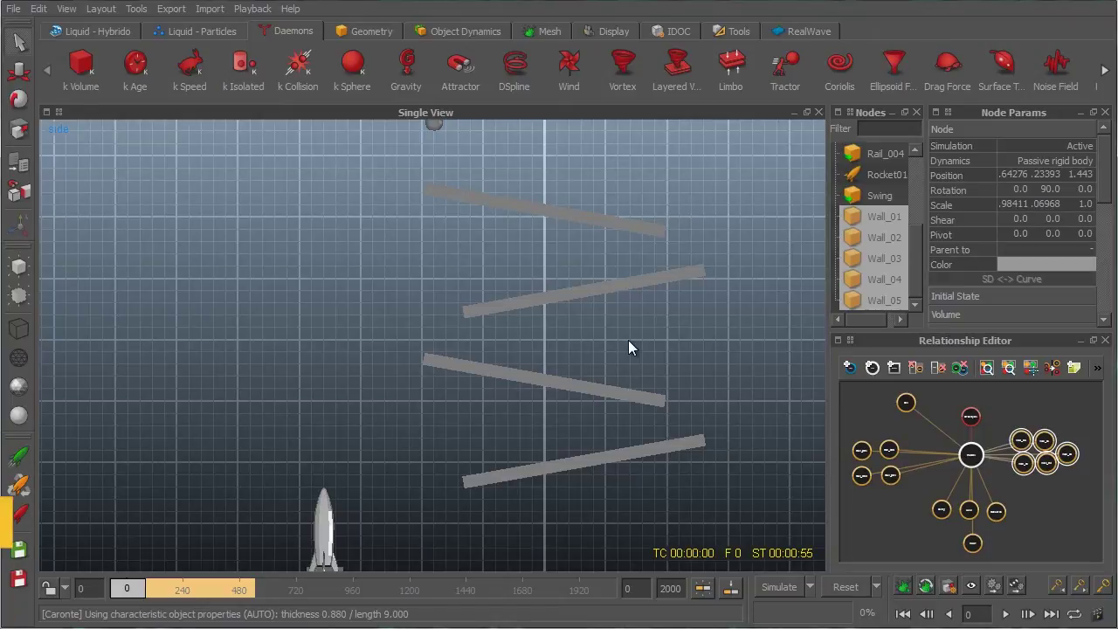
Step: Measure Rail_001 in perspective view: 143.00 m^2 surface, 11128.13 l volume
key("4")
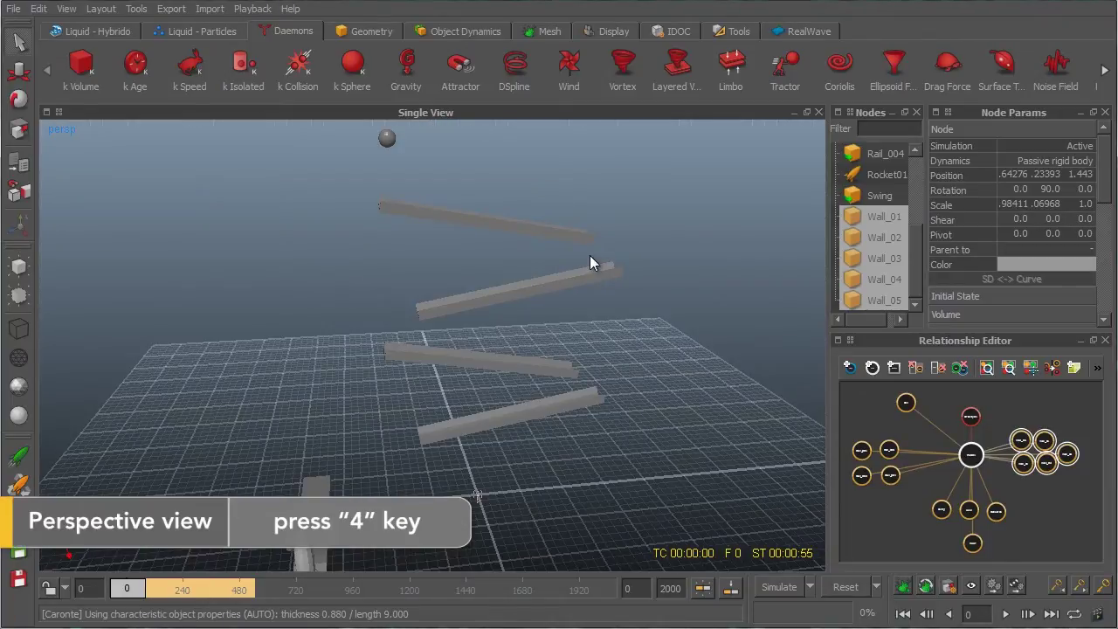
left_click(515, 235)
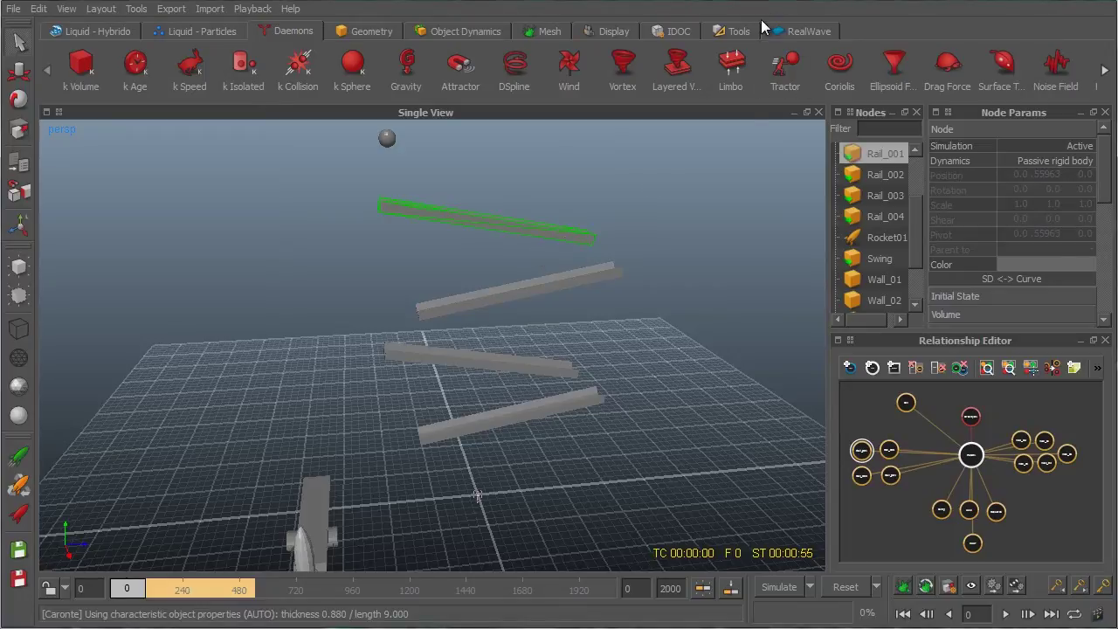
left_click(735, 33)
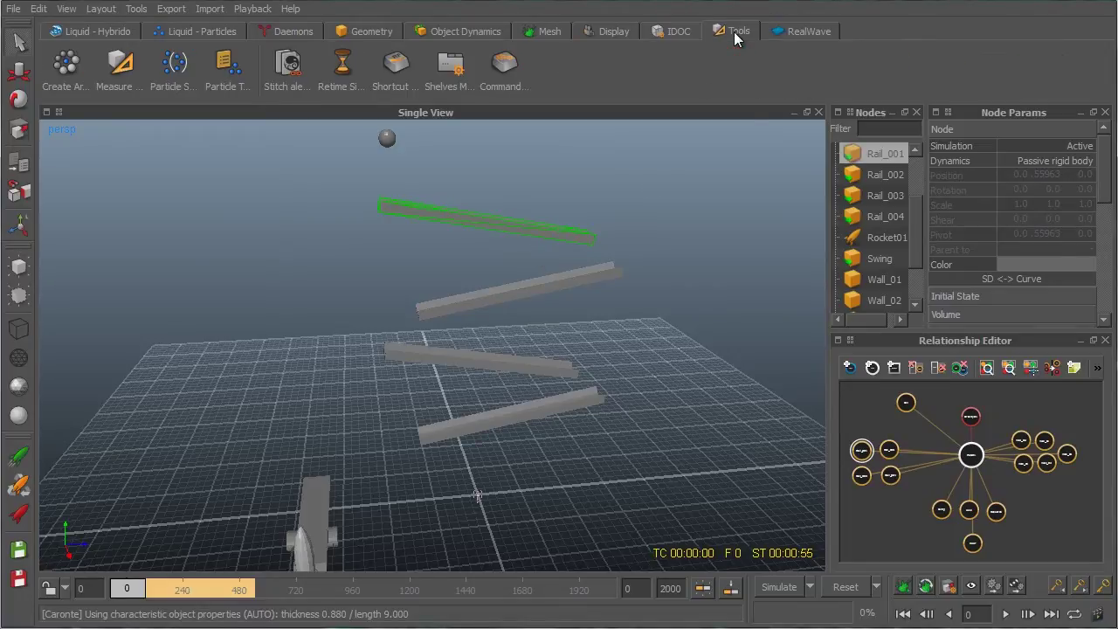
left_click(116, 85)
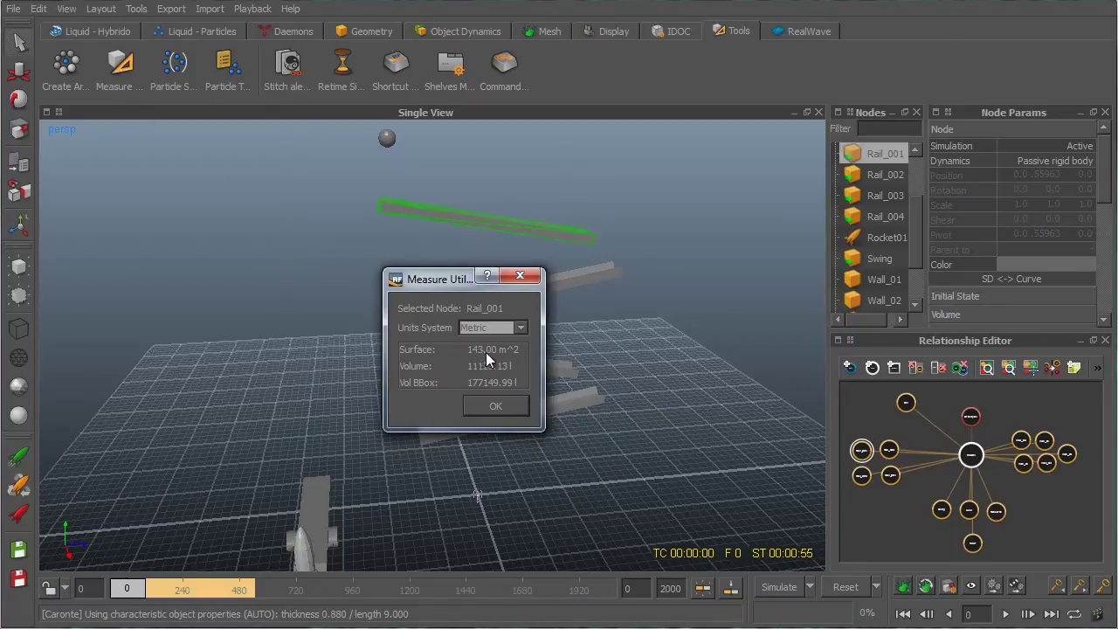
left_click(497, 407)
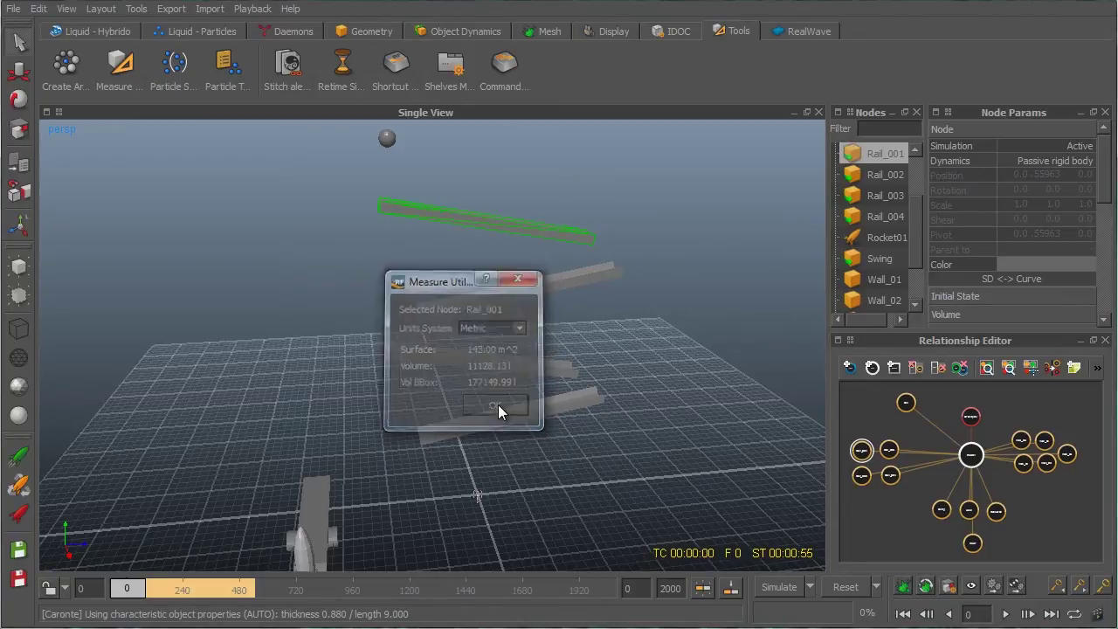
Step: Set the scene's Geometry scale to 0.1
left_click(949, 587)
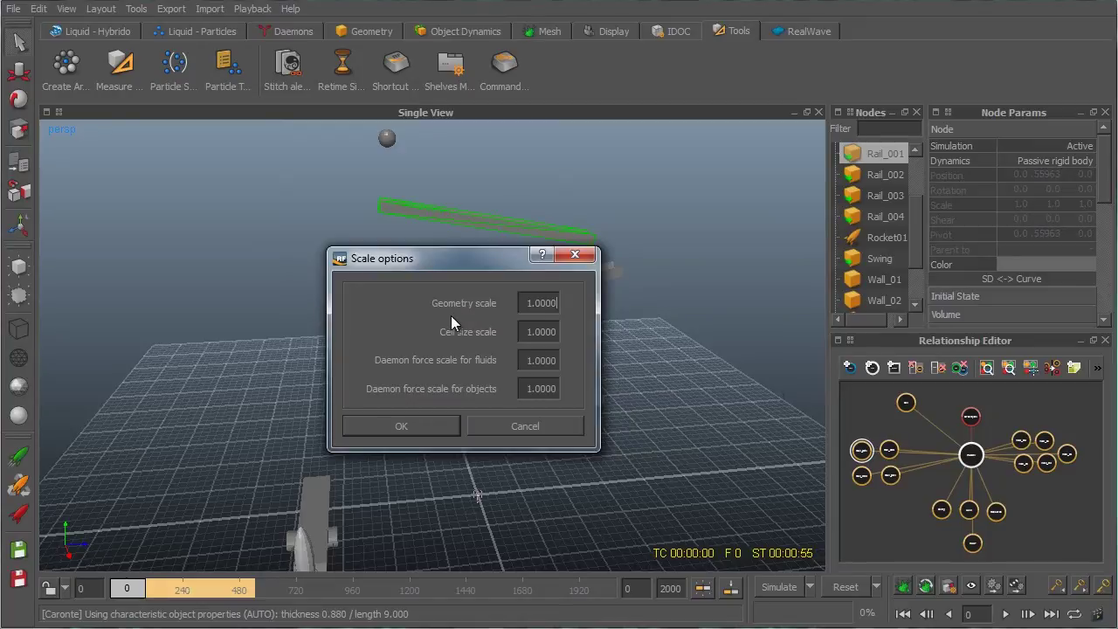
left_click_drag(523, 303, 766, 298)
type("0.1")
key("Return")
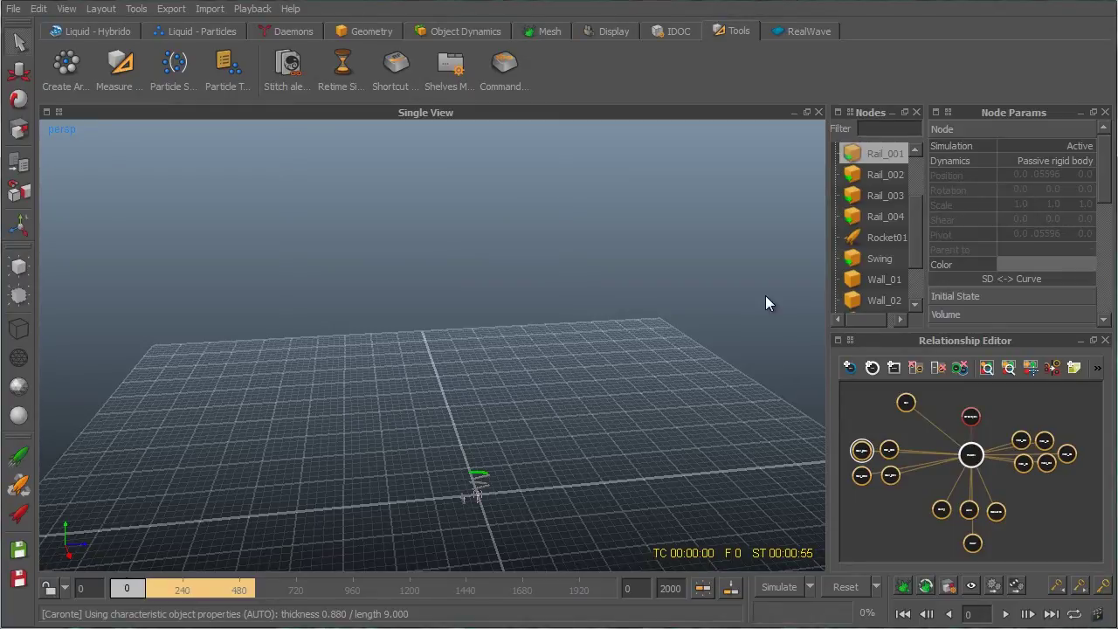
Step: Use Zoom All to reframe the viewport around every object
scroll(480, 466, "up", 8)
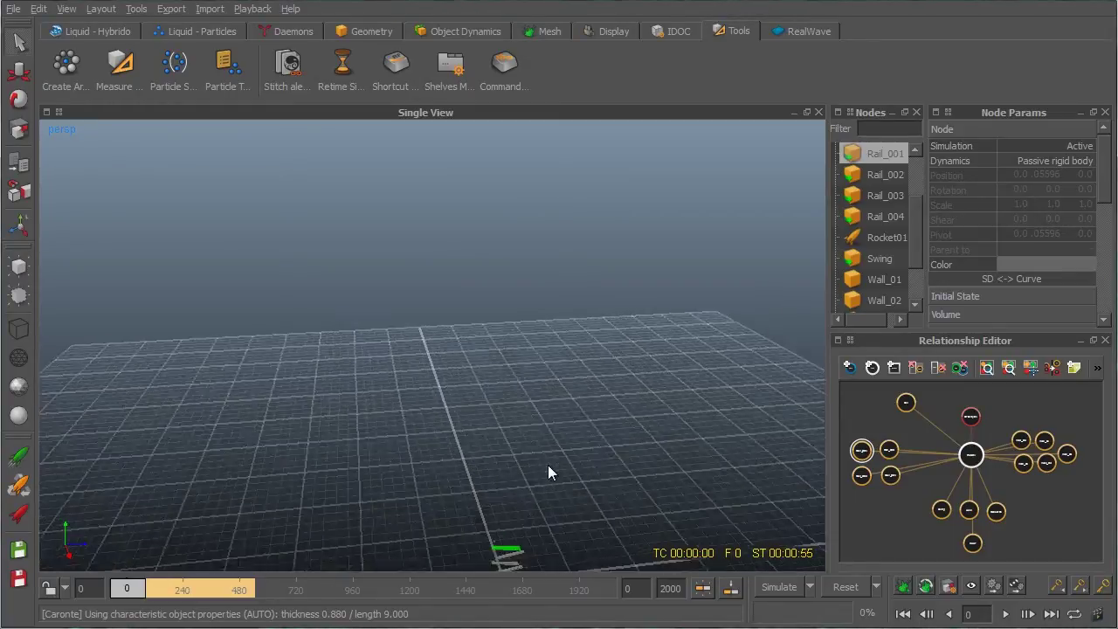
scroll(533, 297, "up", 5)
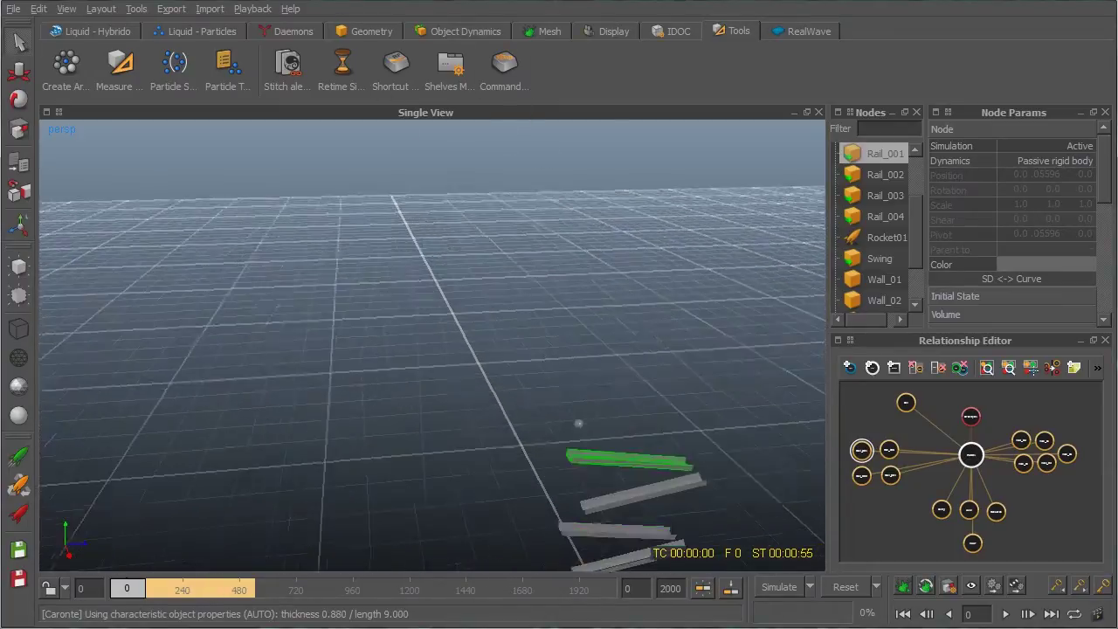
right_click(377, 428)
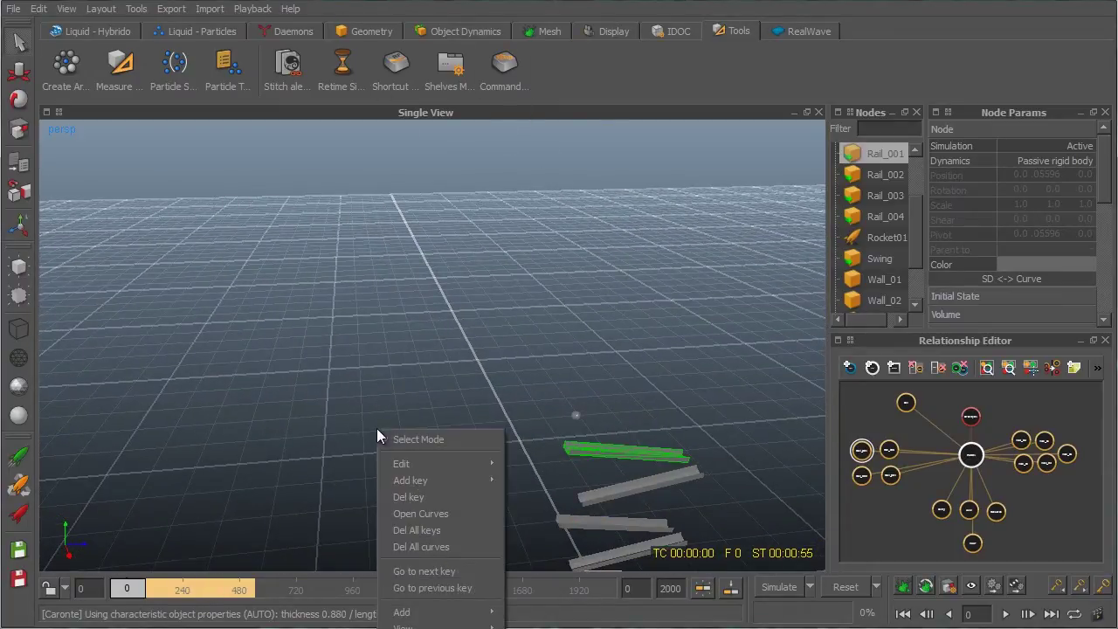
right_click(318, 131)
right_click(318, 131)
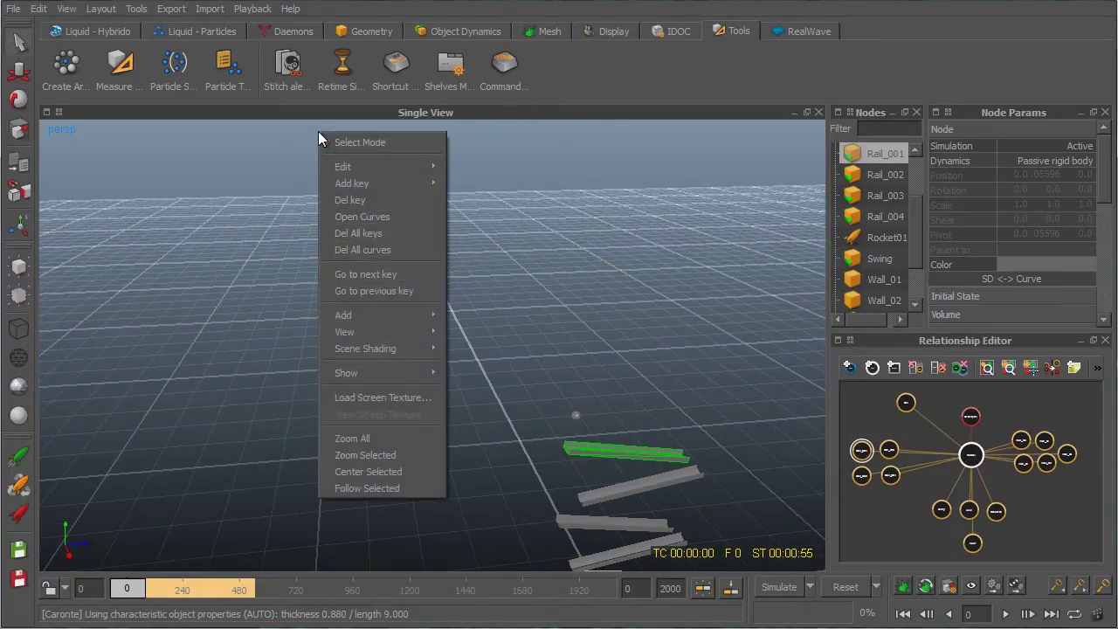
left_click(390, 439)
scroll(500, 276, "up", 5)
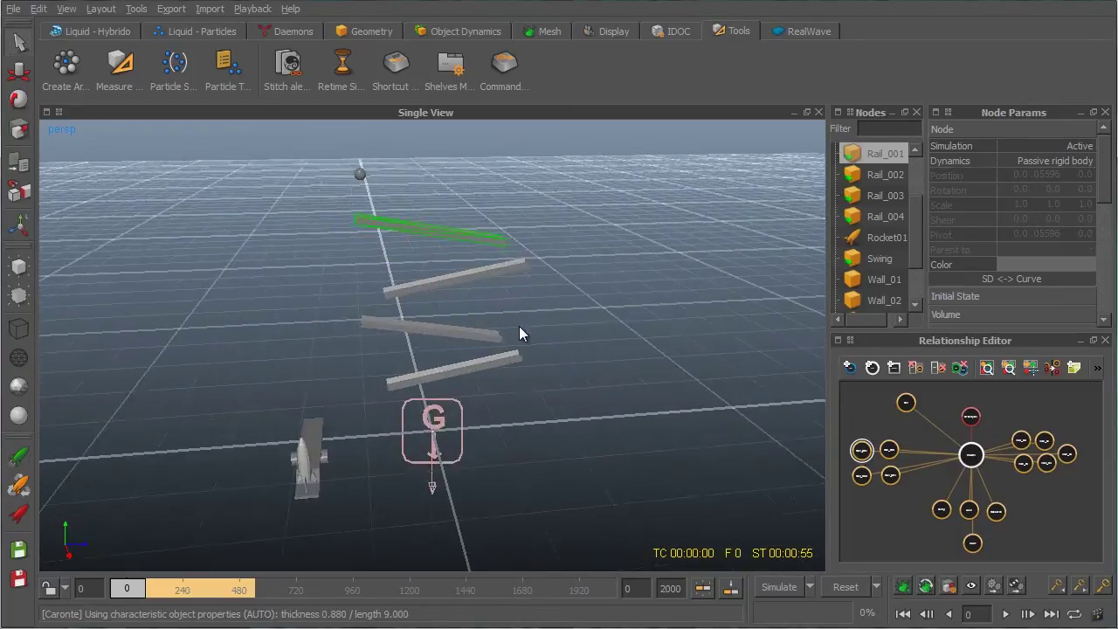
Step: Clear the cached simulation, then re-measure Rail_001 at 1.43 m^2 and 11.13 l
left_click(844, 587)
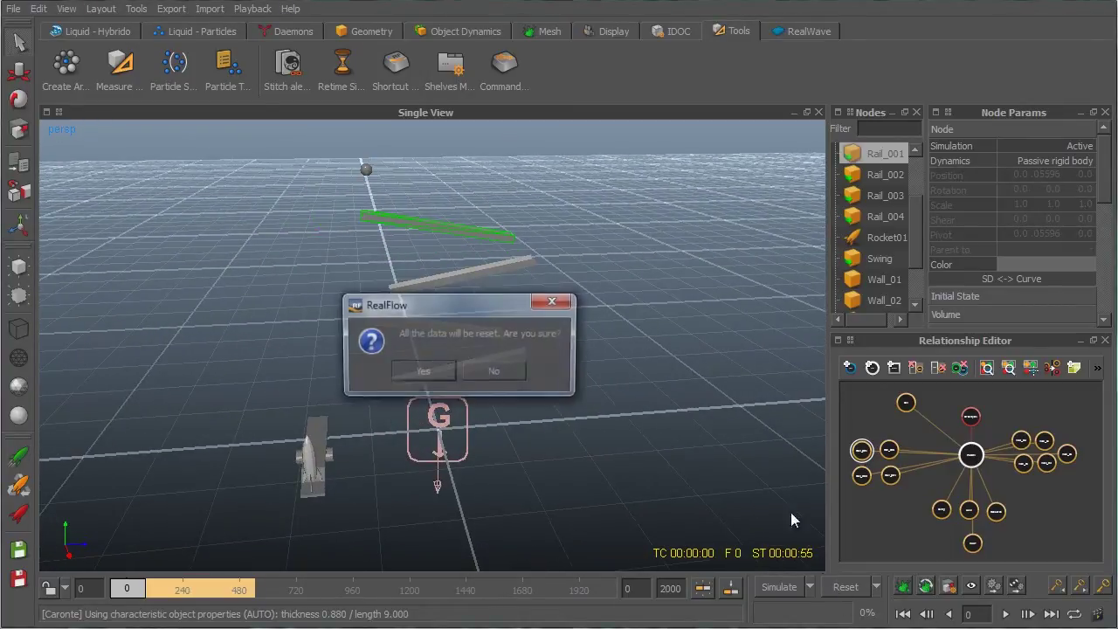
left_click(417, 372)
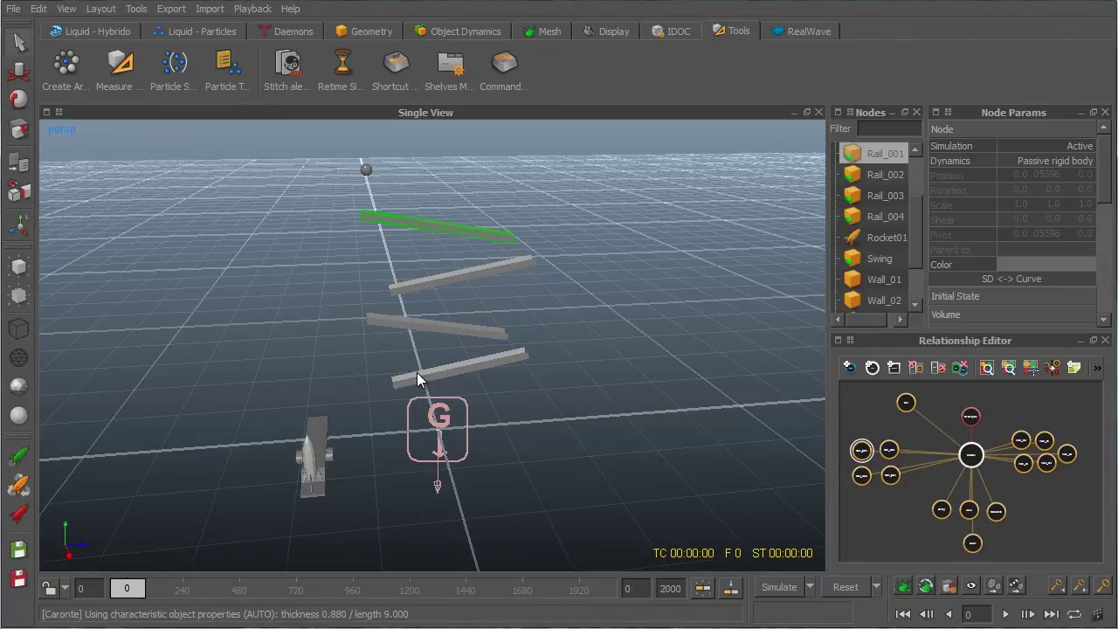
left_click(120, 65)
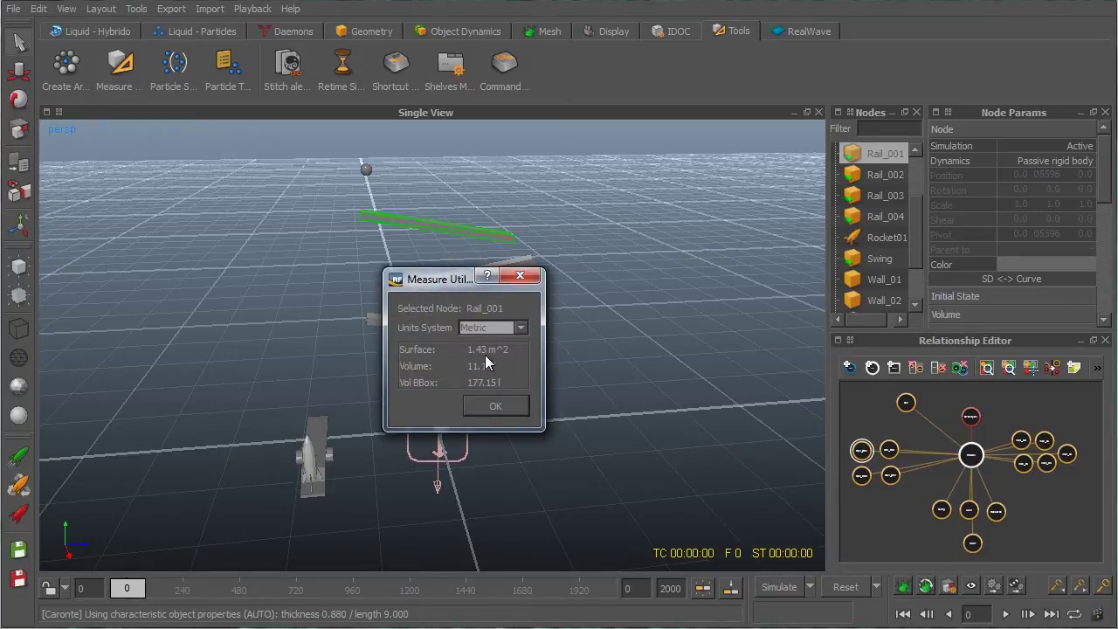
left_click(498, 404)
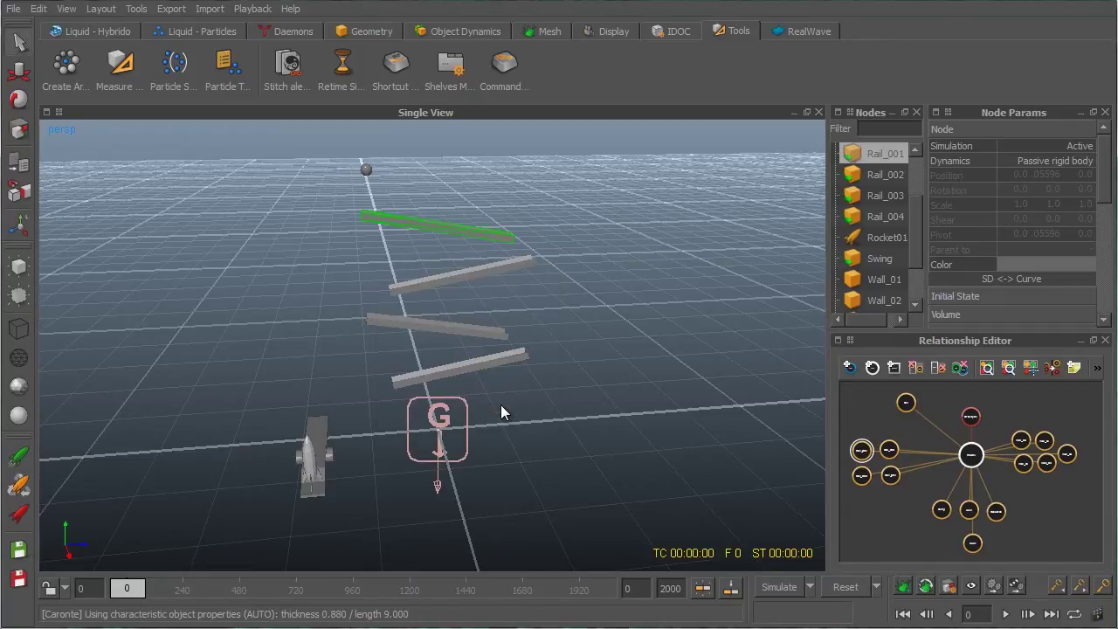
Step: Simulate the 0.1-scale scene, stop at frame 162, and orbit around the toppled rocket
left_click(781, 589)
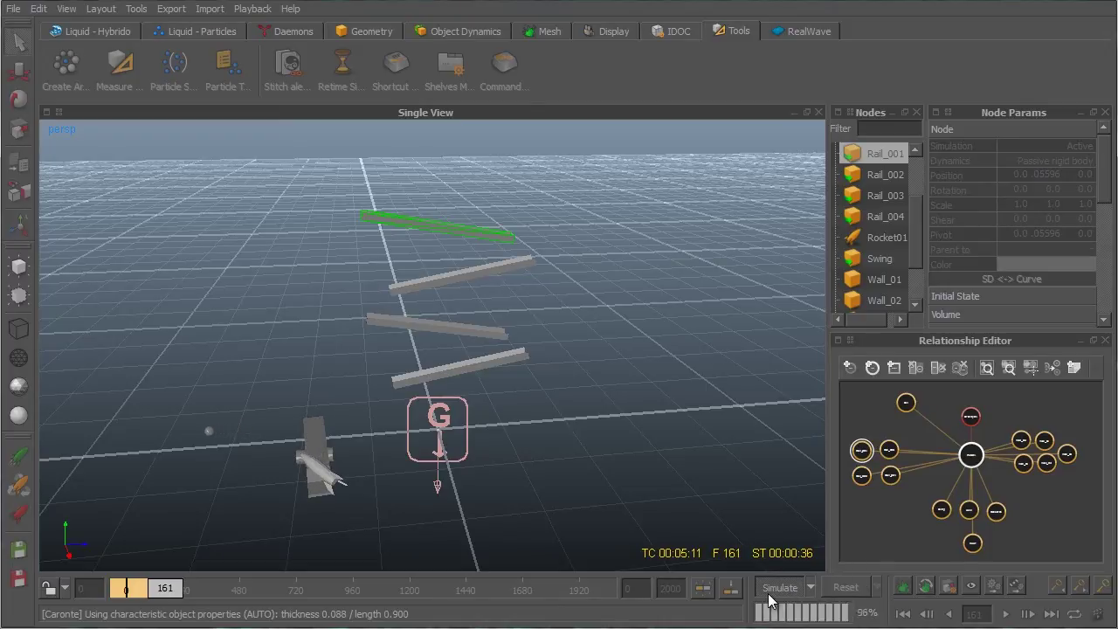
left_click(767, 590)
left_click_drag(377, 371, 428, 449, "alt")
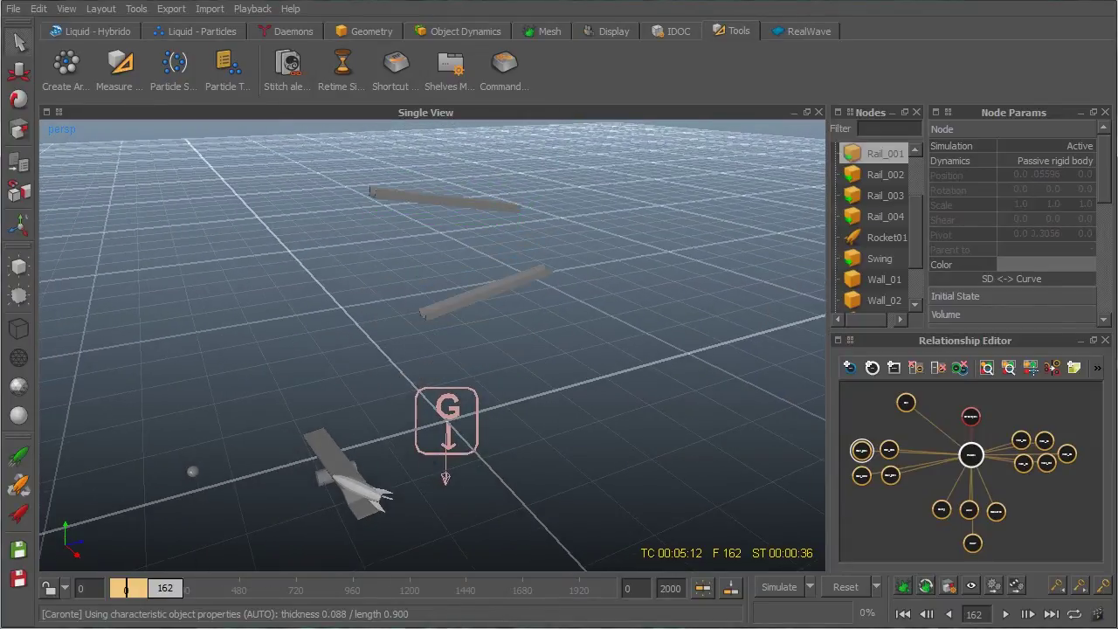